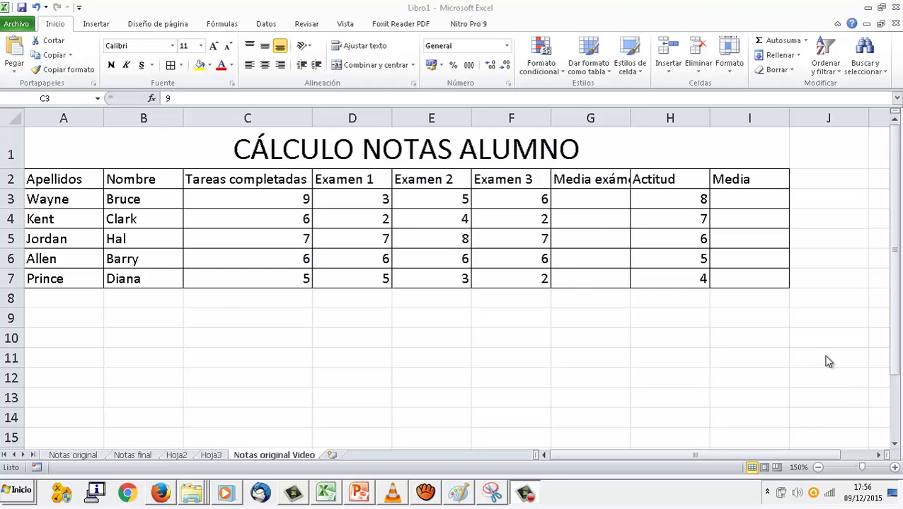
Step: Enter =(D3+E3+F3)/3 in G3 to average the first student's three exam marks
{"action": "left_click", "coordinate": [272, 199]}
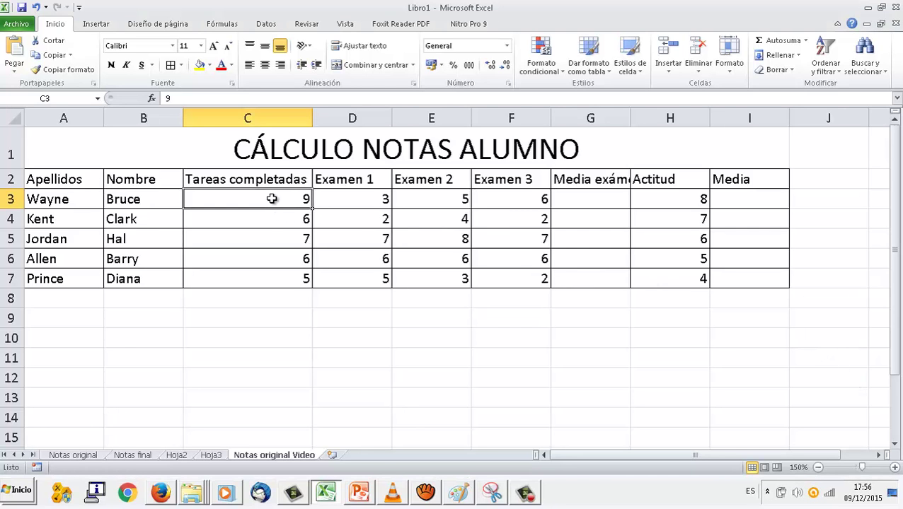
{"action": "left_click", "coordinate": [556, 199]}
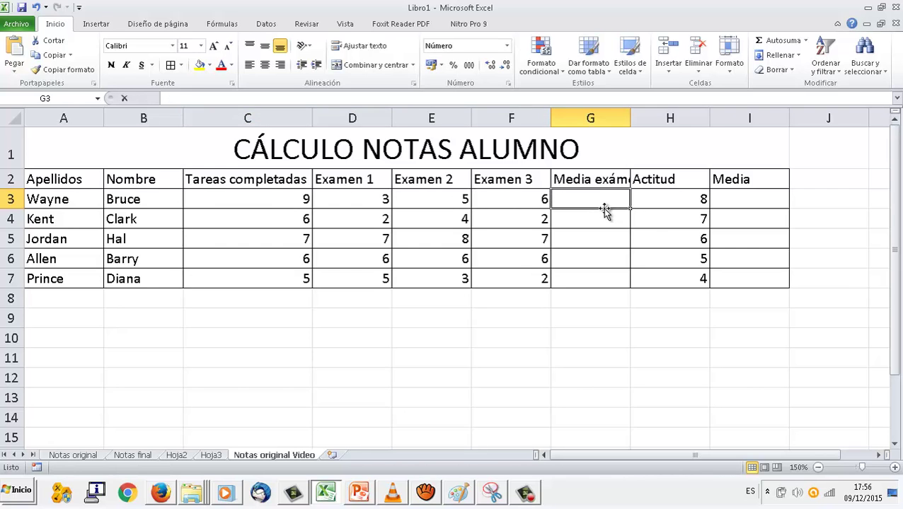
{"action": "type", "text": "="}
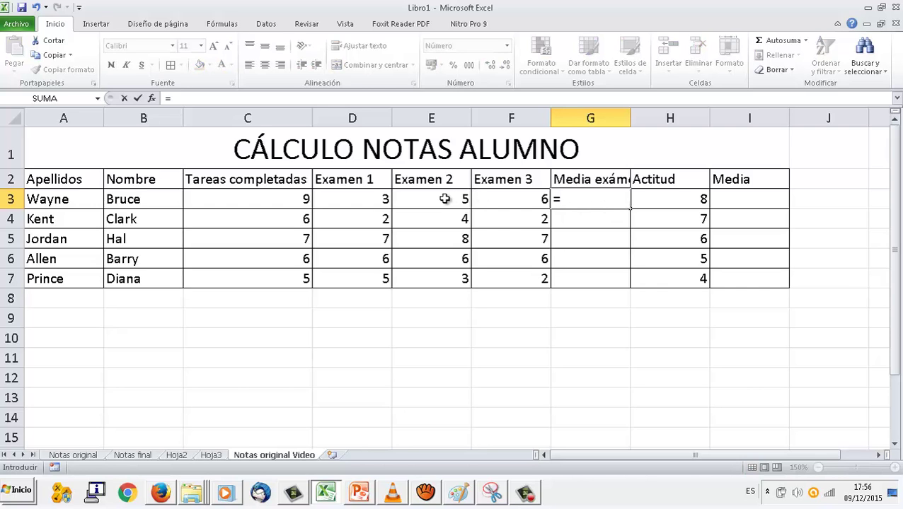
{"action": "type", "text": "("}
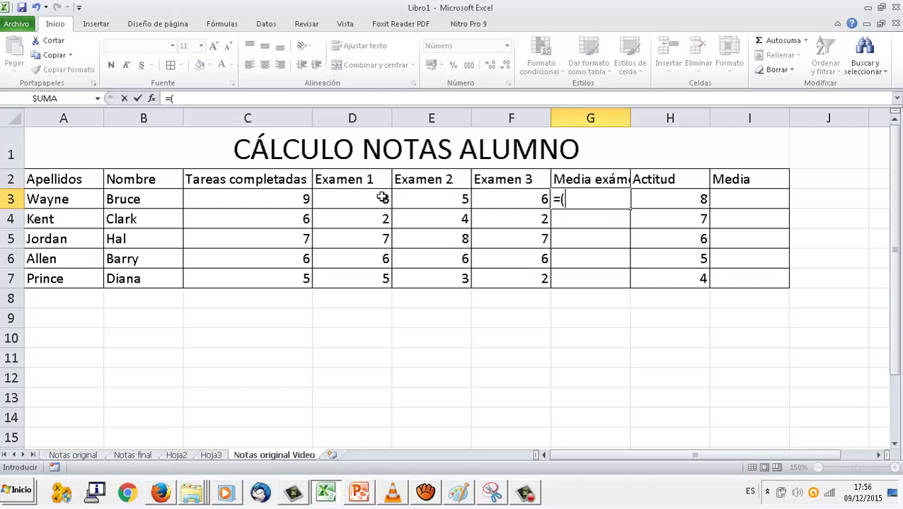
{"action": "left_click", "coordinate": [382, 199]}
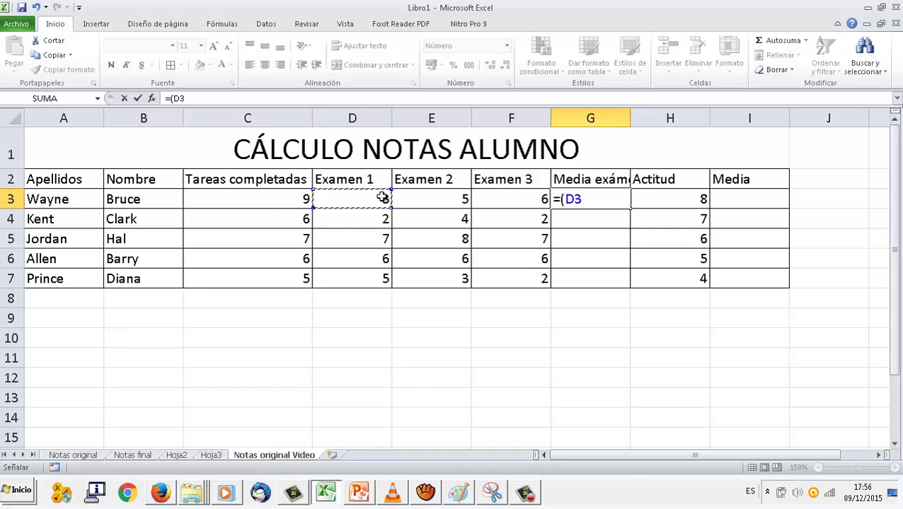
{"action": "type", "text": "+"}
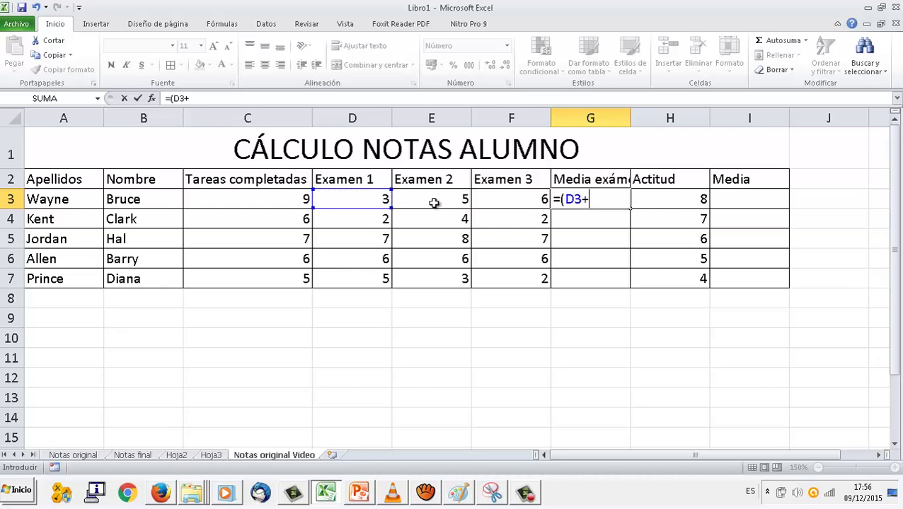
{"action": "left_click", "coordinate": [434, 203]}
{"action": "type", "text": "+"}
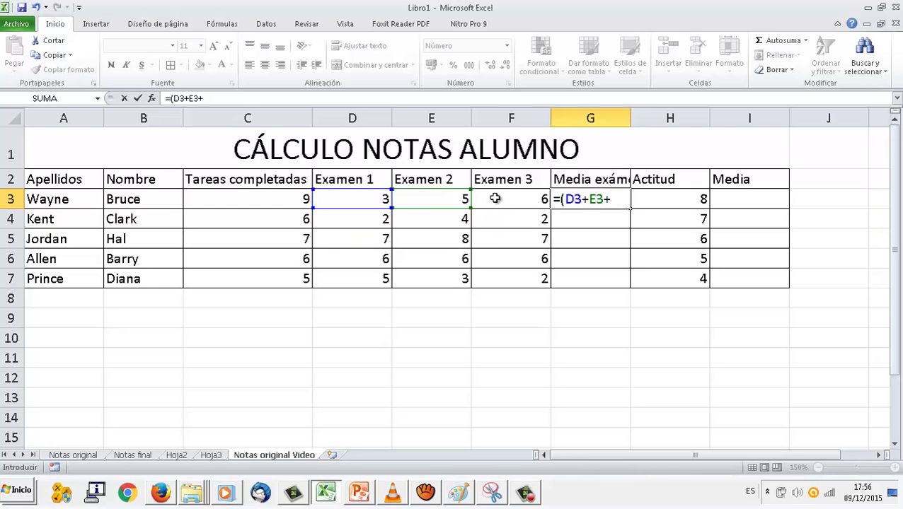
{"action": "left_click", "coordinate": [494, 199]}
{"action": "type", "text": ")"}
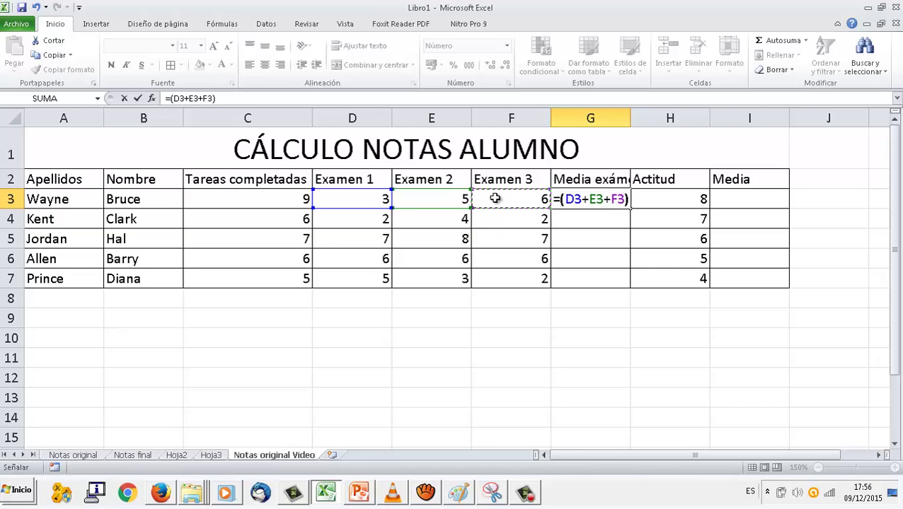
{"action": "type", "text": "/"}
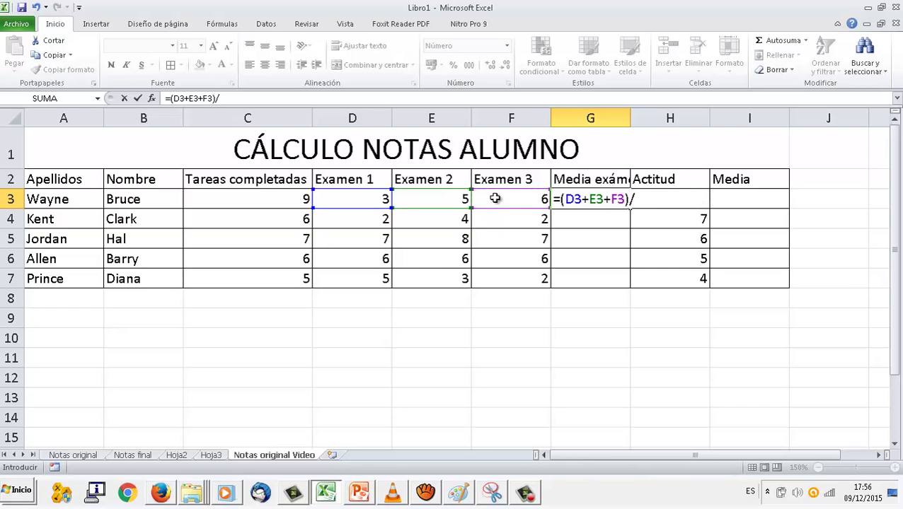
{"action": "type", "text": "3"}
{"action": "key", "text": "Return"}
Step: Format the G3 average to two decimals so it reads 4,67
{"action": "key", "text": "Up"}
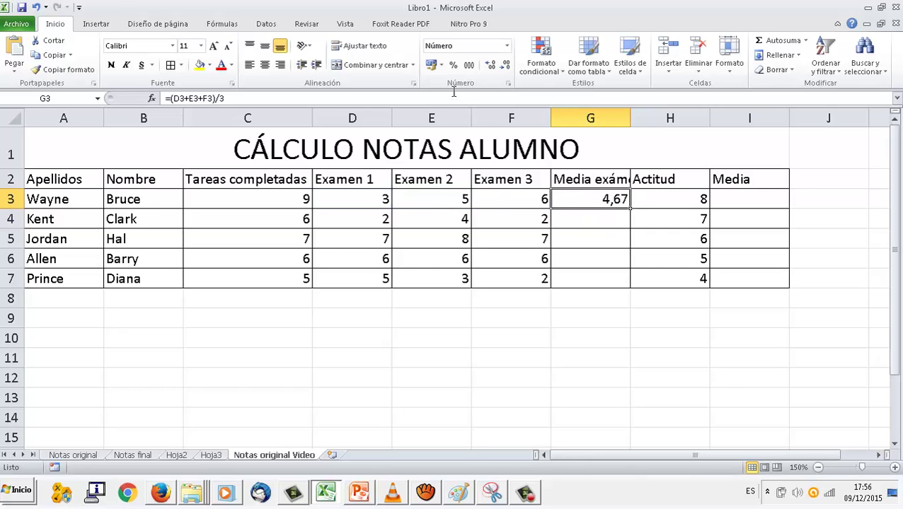
{"action": "left_click", "coordinate": [490, 65]}
{"action": "left_click", "coordinate": [490, 64]}
{"action": "left_click", "coordinate": [504, 65]}
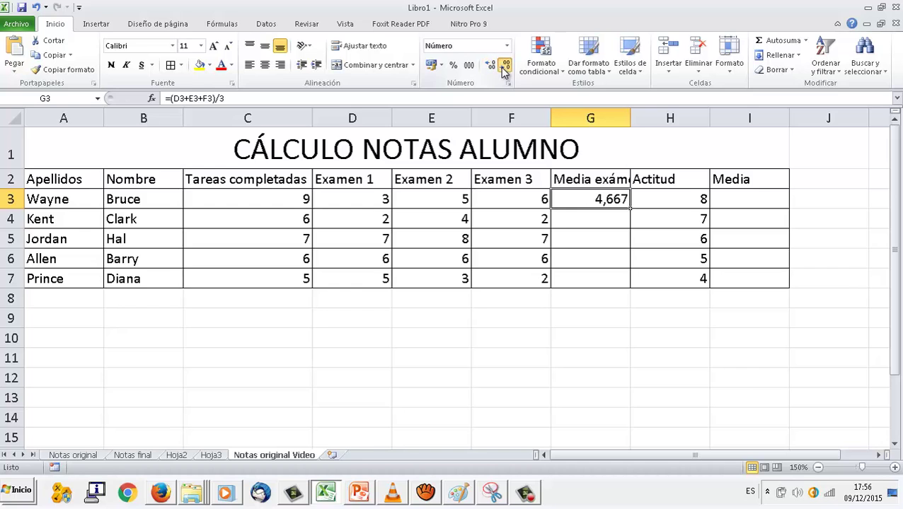
{"action": "left_click", "coordinate": [504, 65]}
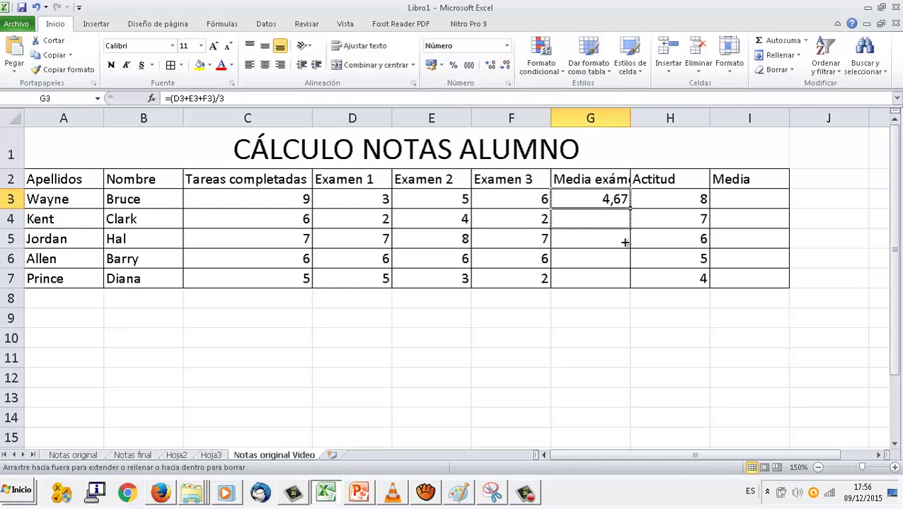
Step: Fill the exam average down to G7, narrow columns C–H and widen the Media column I
{"action": "left_click_drag", "start_coordinate": [630, 210], "coordinate": [629, 291]}
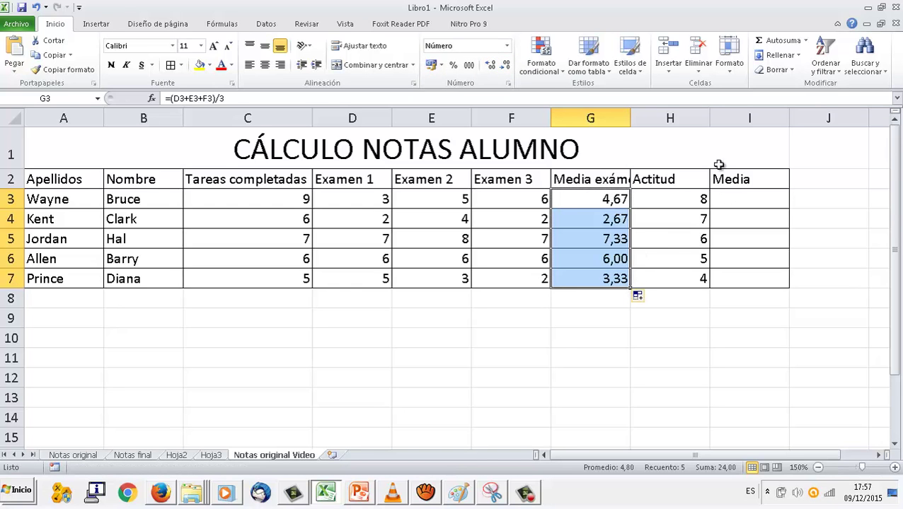
{"action": "left_click_drag", "start_coordinate": [710, 118], "coordinate": [682, 118]}
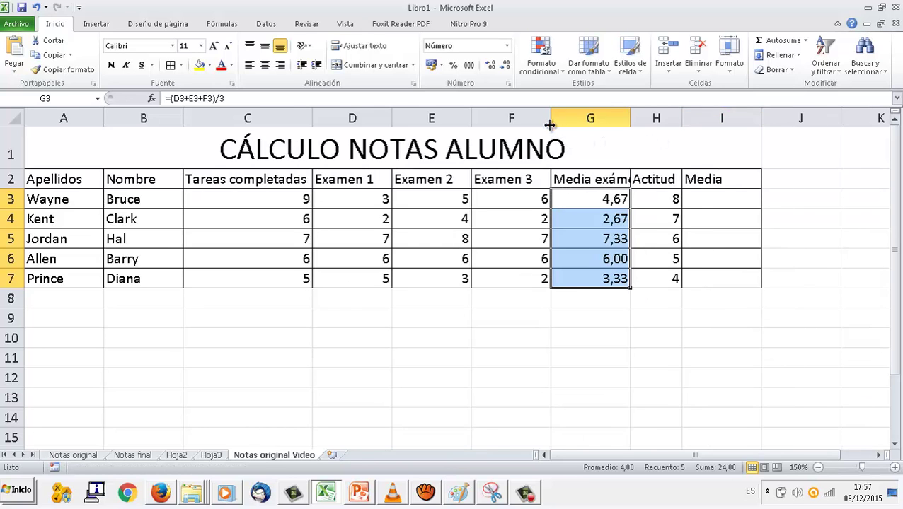
{"action": "left_click_drag", "start_coordinate": [550, 118], "coordinate": [457, 119]}
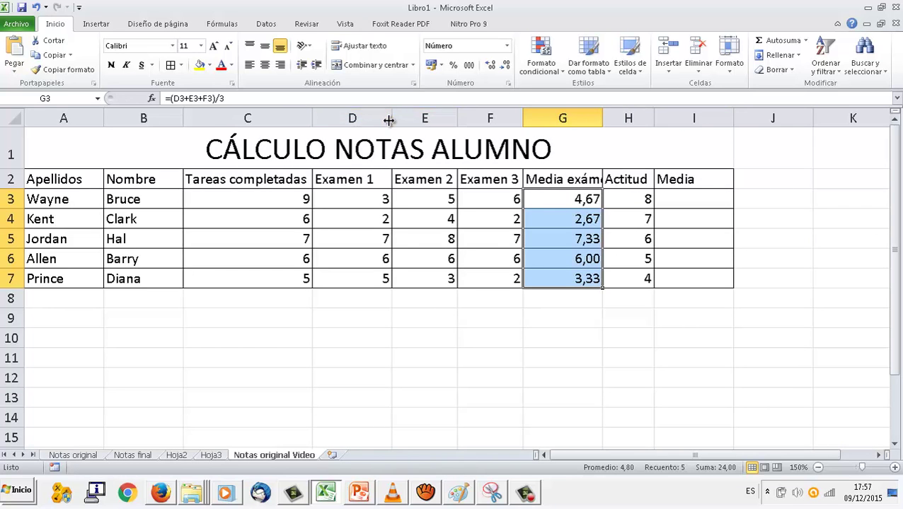
{"action": "left_click_drag", "start_coordinate": [391, 118], "coordinate": [378, 119]}
{"action": "left_click_drag", "start_coordinate": [310, 118], "coordinate": [268, 119]}
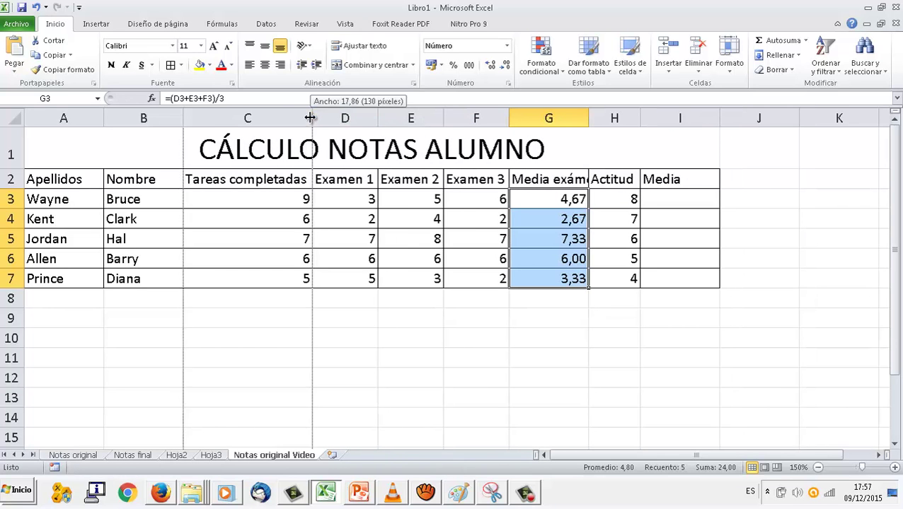
{"action": "left_click", "coordinate": [635, 201]}
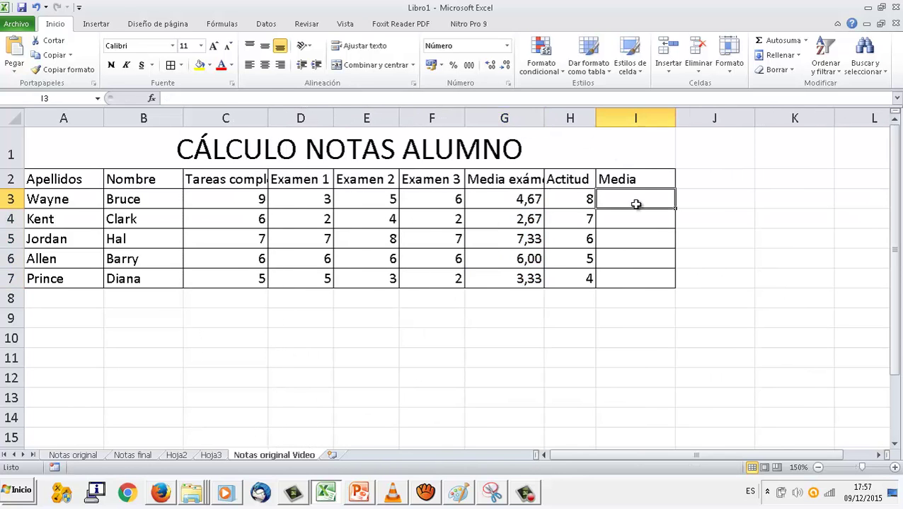
{"action": "left_click_drag", "start_coordinate": [679, 119], "coordinate": [736, 119]}
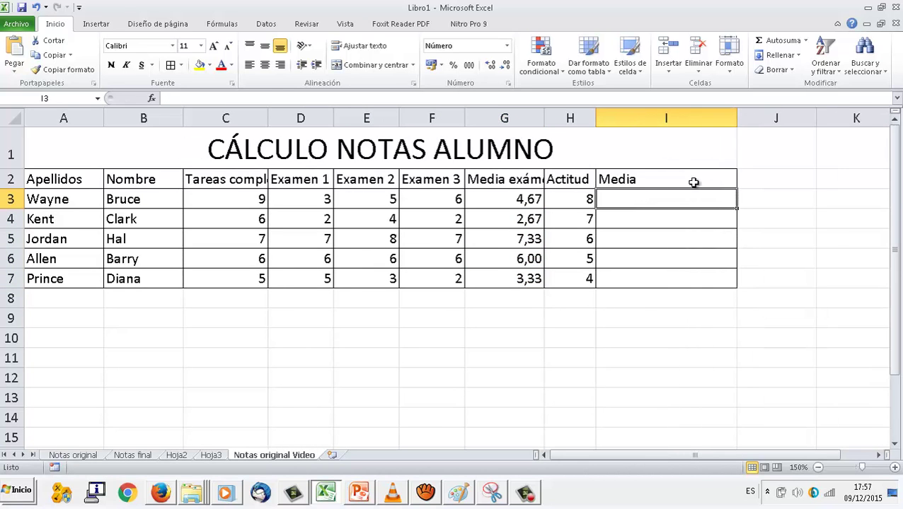
Step: Enter =C3*0,4+G3*0,5+H3*0,1 in I3, giving the first student's weighted average 6,73
{"action": "type", "text": "="}
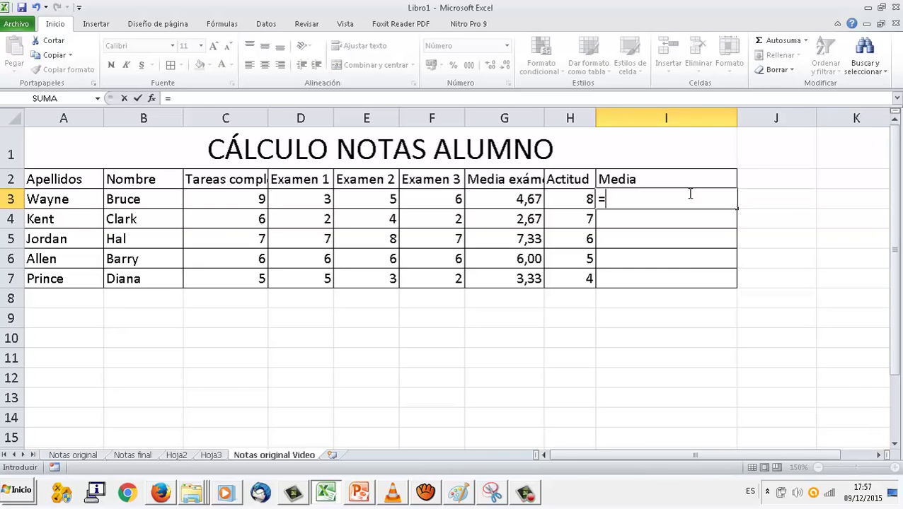
{"action": "left_click", "coordinate": [235, 204]}
{"action": "type", "text": "*"}
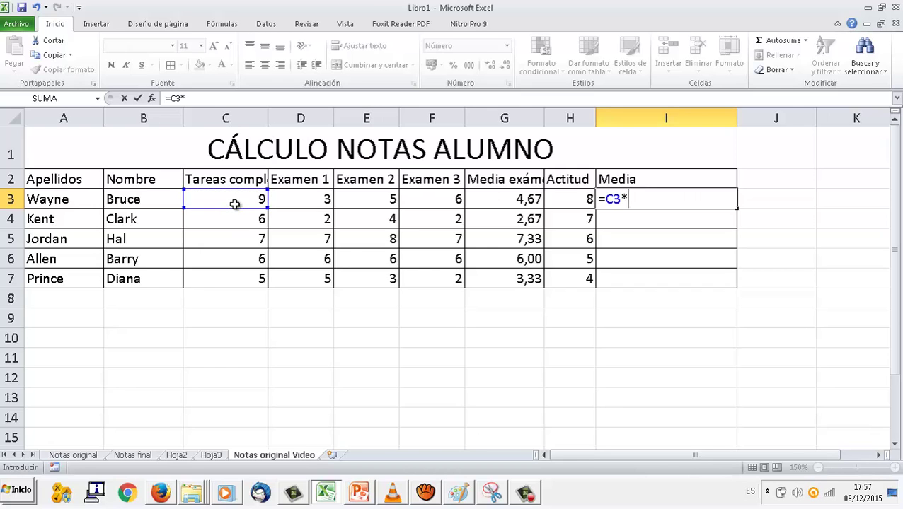
{"action": "type", "text": "0,40"}
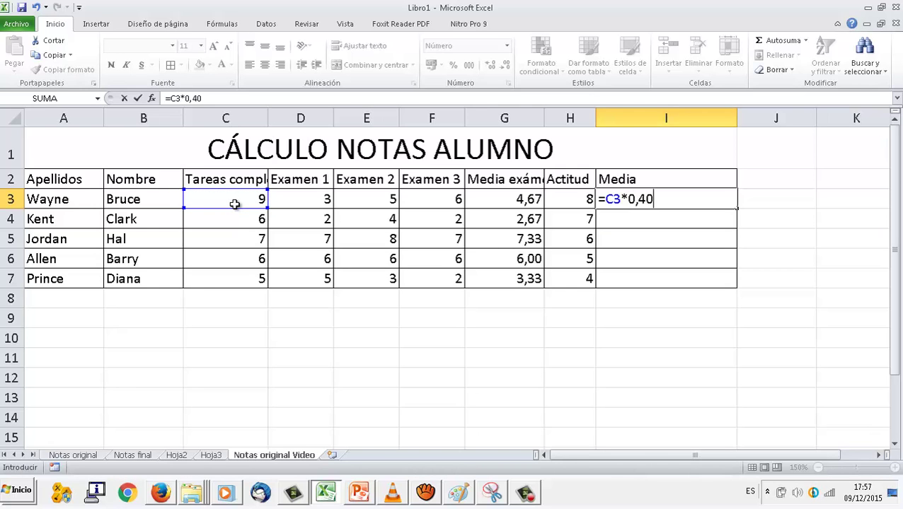
{"action": "type", "text": "+"}
{"action": "left_click", "coordinate": [499, 200]}
{"action": "type", "text": "*"}
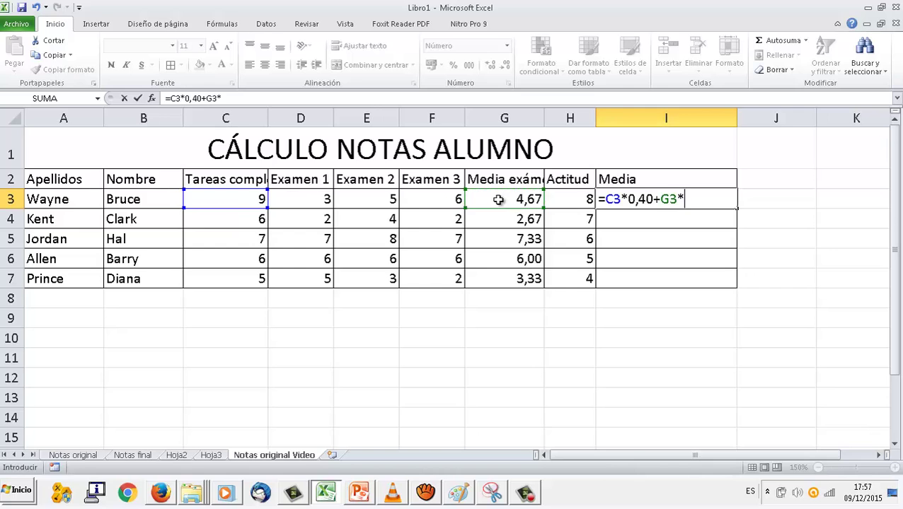
{"action": "type", "text": "0,5"}
{"action": "type", "text": "+"}
{"action": "left_click", "coordinate": [567, 200]}
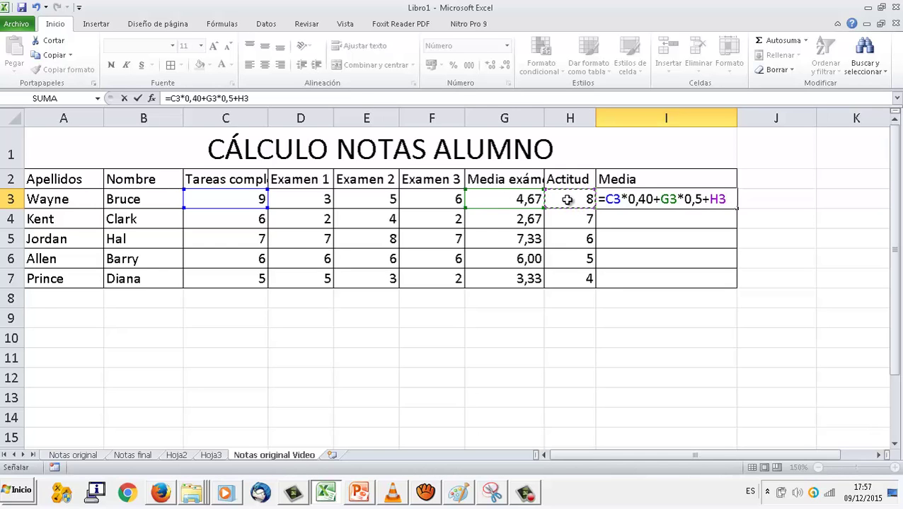
{"action": "type", "text": "*0,10"}
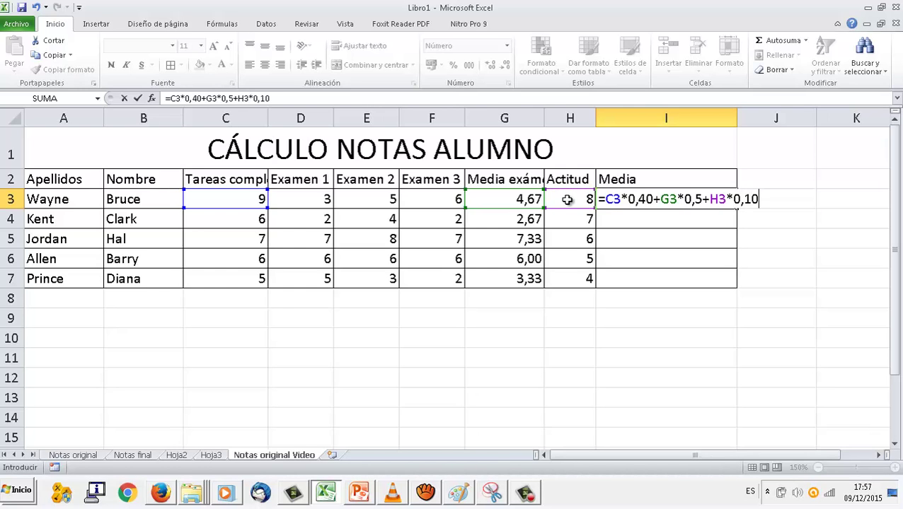
{"action": "left_click", "coordinate": [720, 204]}
{"action": "type", "text": "0"}
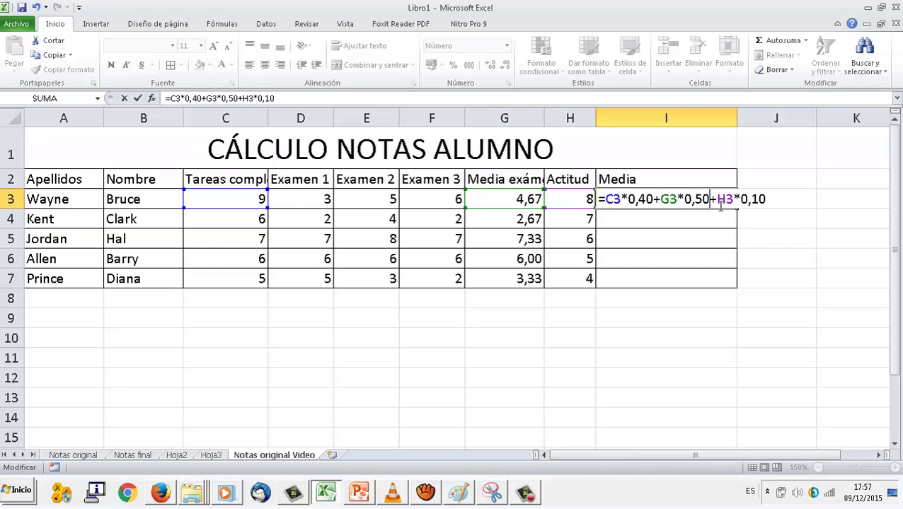
{"action": "key", "text": "Return"}
{"action": "left_click", "coordinate": [719, 204]}
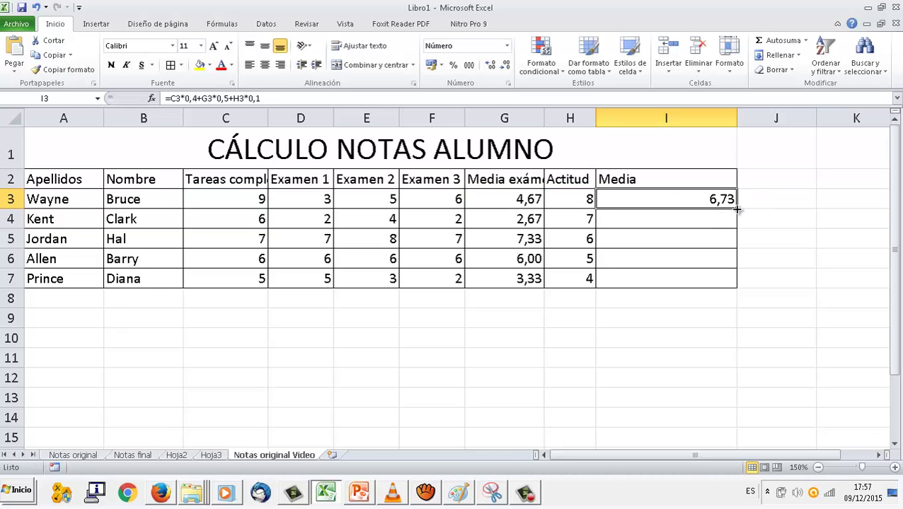
Step: Fill the weighted average down to I7 and auto-fit column I to its values
{"action": "left_click_drag", "start_coordinate": [737, 208], "coordinate": [733, 282]}
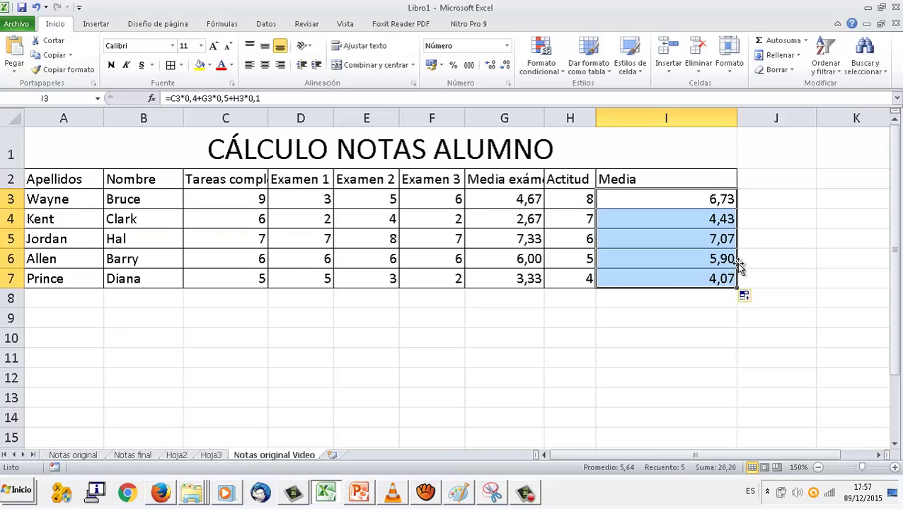
{"action": "left_click_drag", "start_coordinate": [738, 121], "coordinate": [738, 121]}
{"action": "double_click", "coordinate": [738, 121]}
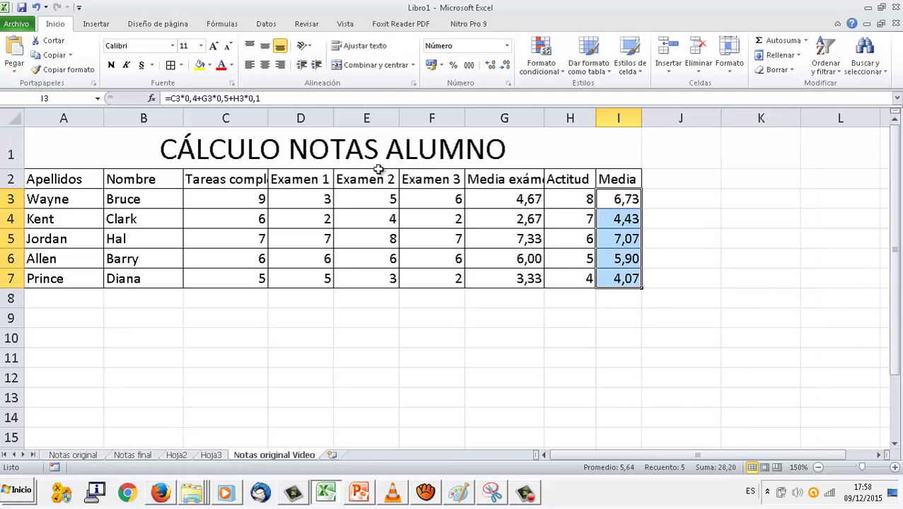
{"action": "left_click", "coordinate": [234, 197]}
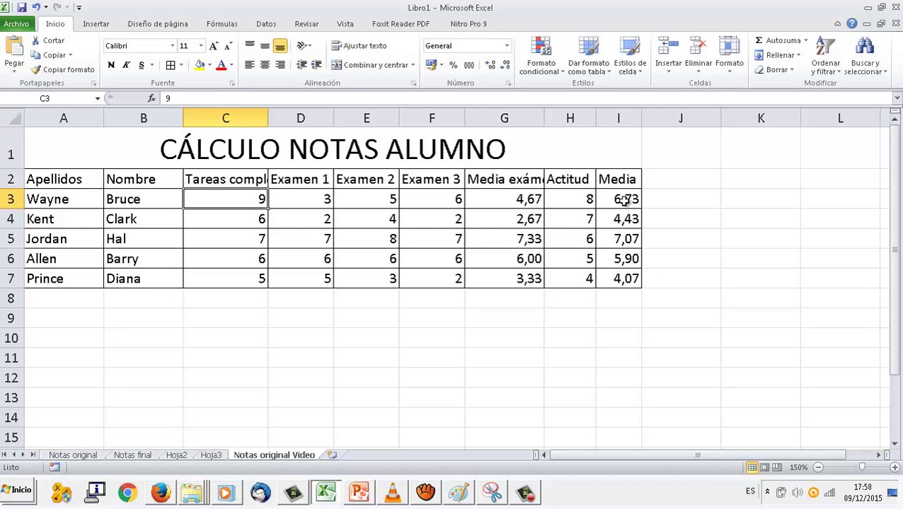
Step: Add a 'greater than 5' rule on I3:I7 with light red fill and dark red text
{"action": "left_click_drag", "start_coordinate": [622, 200], "coordinate": [617, 283]}
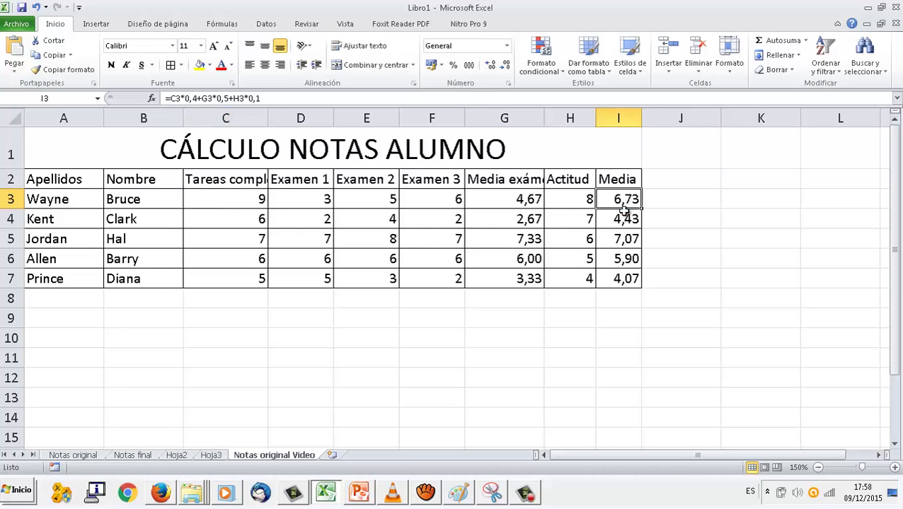
{"action": "left_click", "coordinate": [552, 67]}
{"action": "mouse_move", "coordinate": [591, 93]}
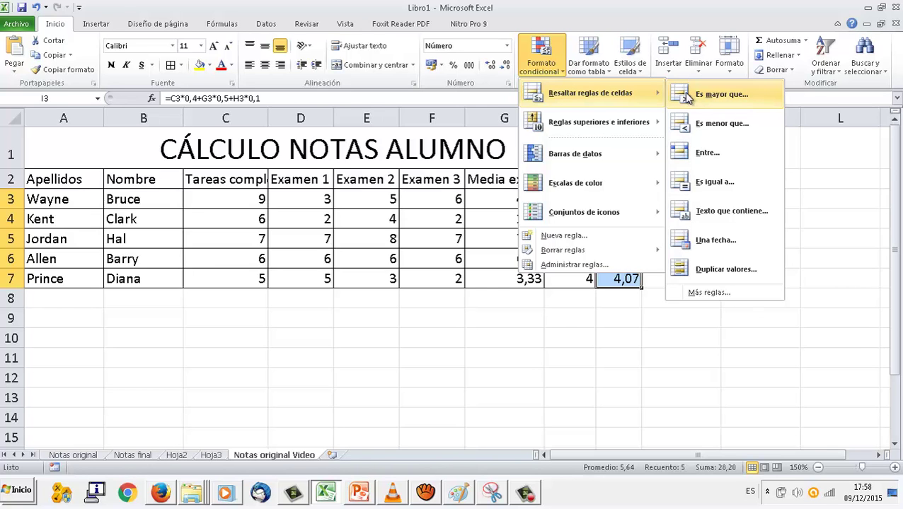
{"action": "left_click", "coordinate": [688, 98]}
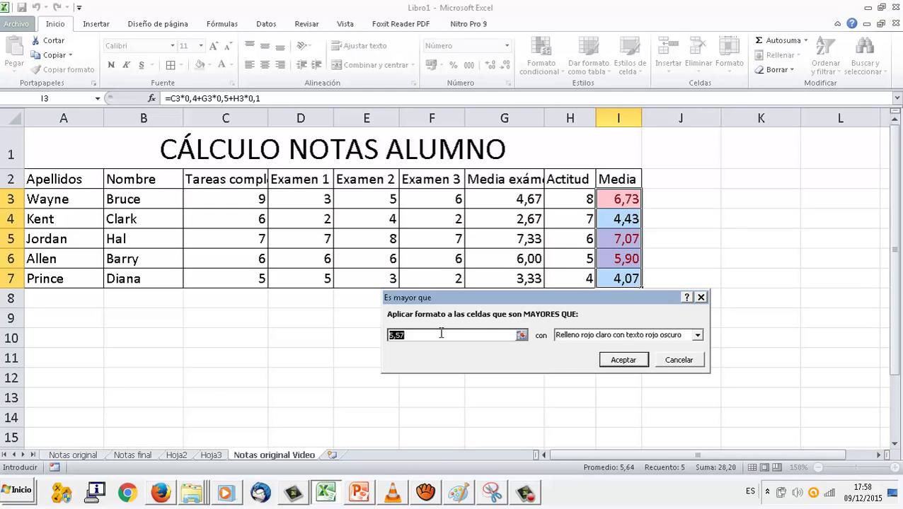
{"action": "type", "text": "5"}
{"action": "left_click", "coordinate": [593, 335]}
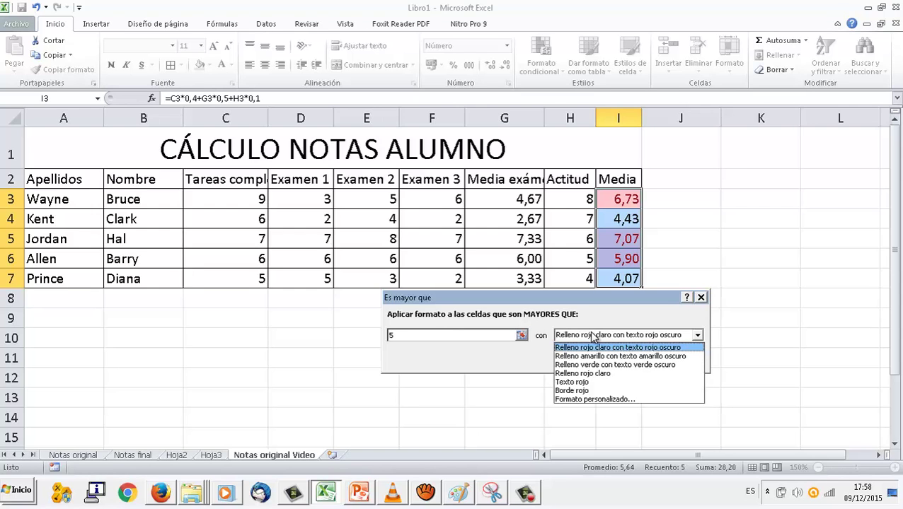
{"action": "left_click", "coordinate": [593, 337]}
{"action": "left_click", "coordinate": [616, 358]}
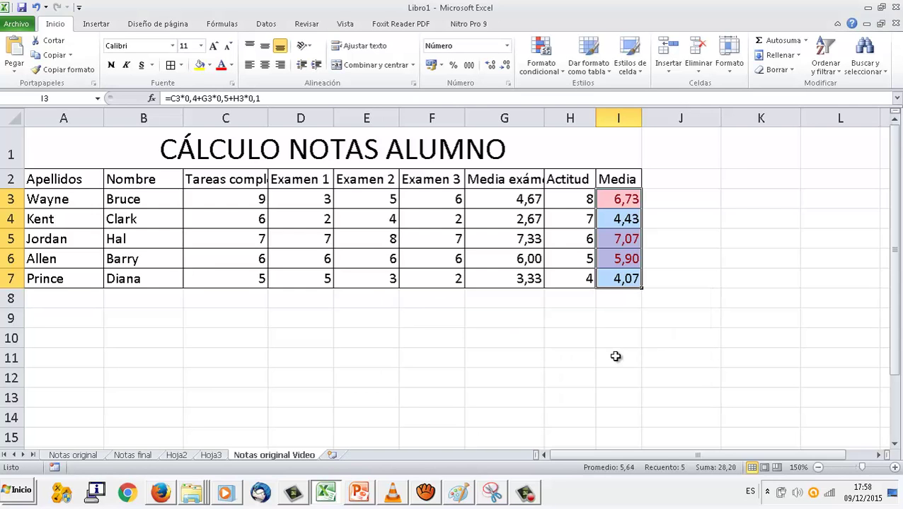
{"action": "left_click", "coordinate": [615, 357]}
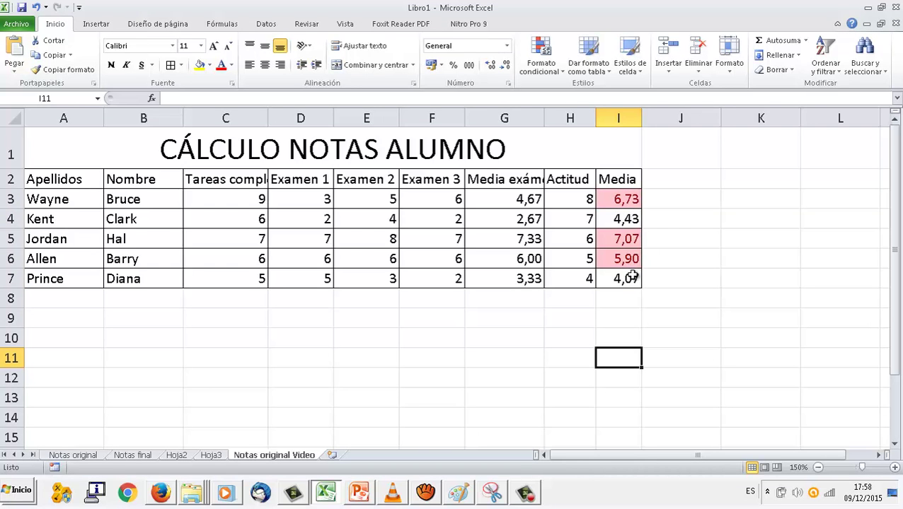
Step: Start a 'less than 5' highlight rule on I3:I7 using a custom format
{"action": "left_click_drag", "start_coordinate": [627, 197], "coordinate": [622, 270]}
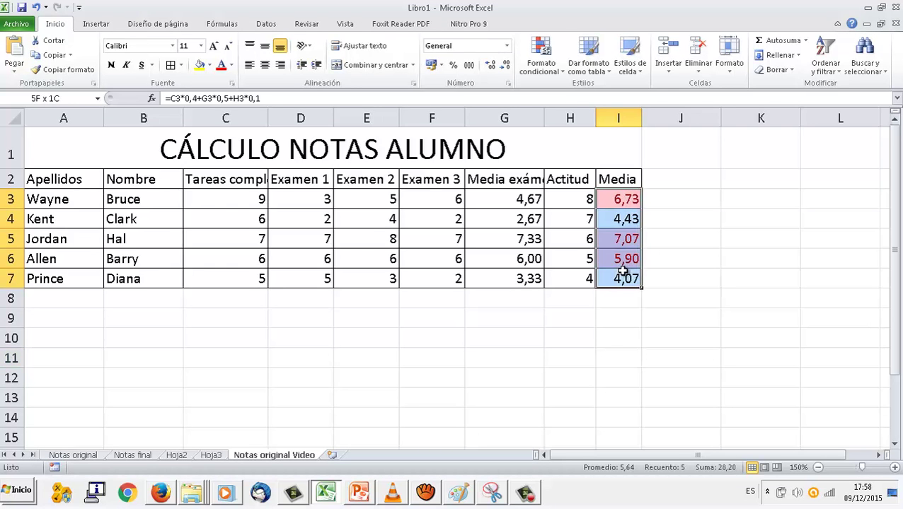
{"action": "left_click", "coordinate": [549, 73]}
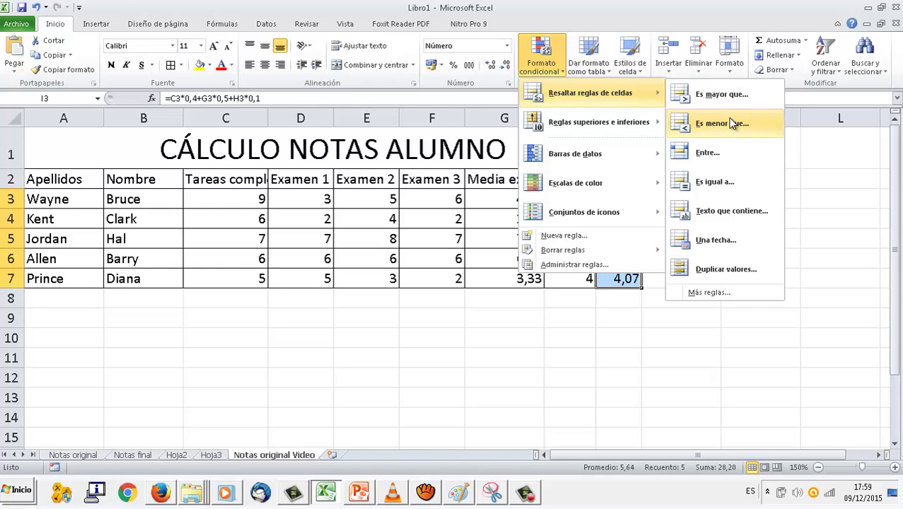
{"action": "left_click", "coordinate": [729, 123]}
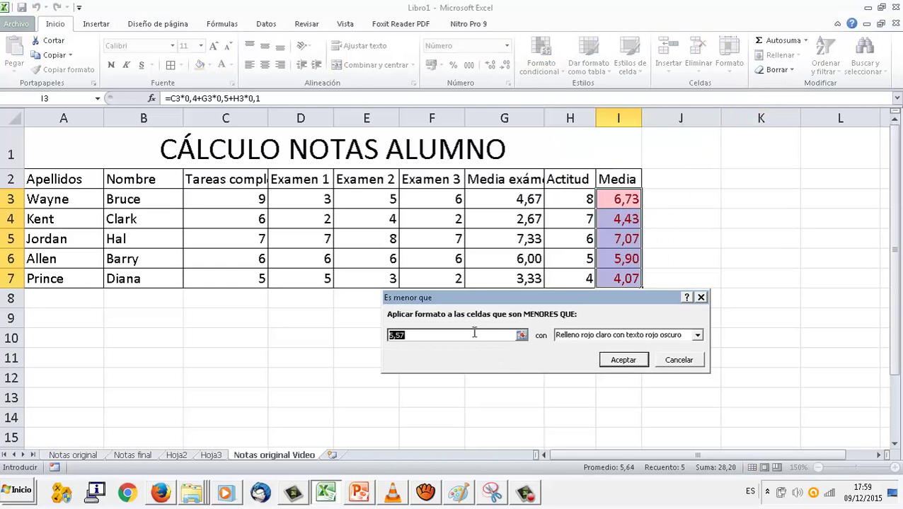
{"action": "type", "text": "5"}
{"action": "left_click", "coordinate": [591, 336]}
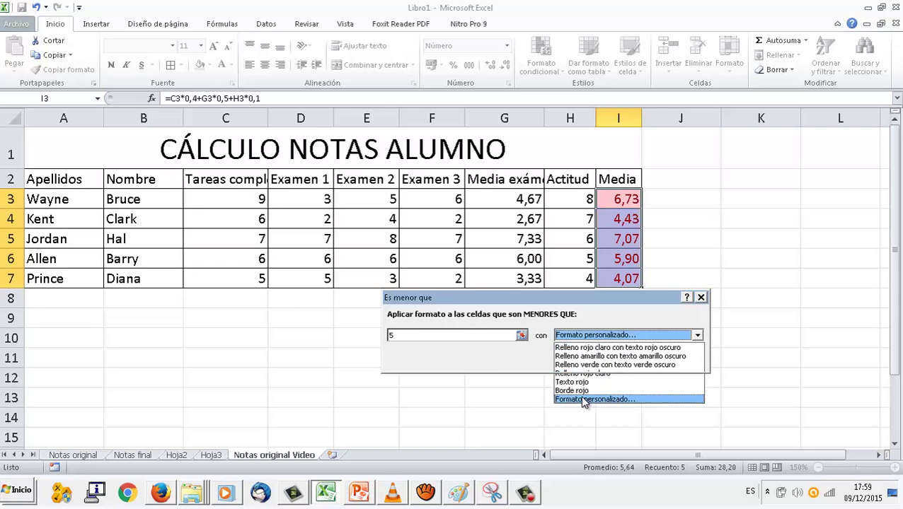
{"action": "left_click", "coordinate": [584, 400]}
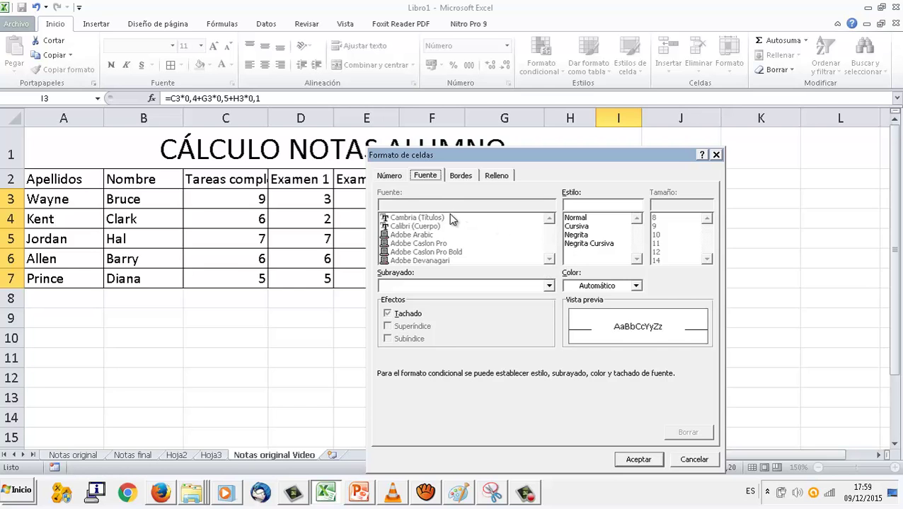
Step: Give the custom format a solid dark red outline border and a yellow fill
{"action": "left_click", "coordinate": [460, 177]}
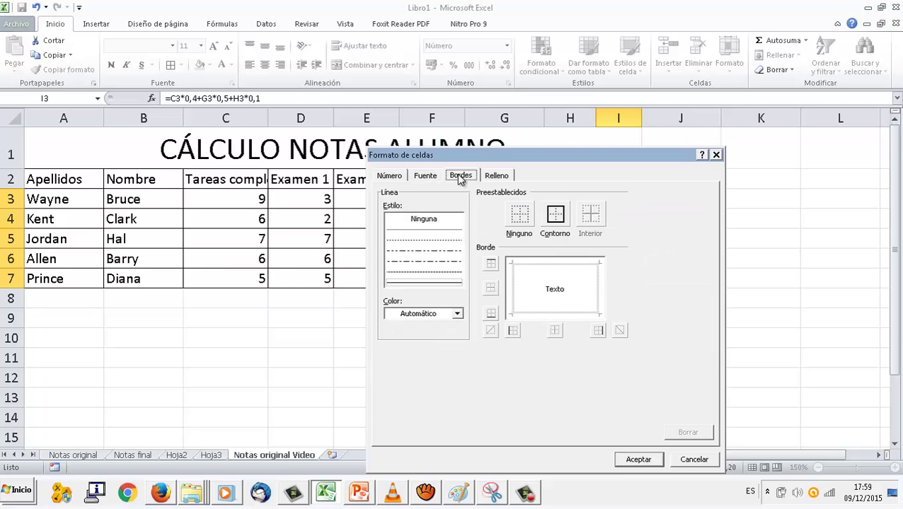
{"action": "left_click", "coordinate": [458, 285]}
{"action": "left_click", "coordinate": [556, 216]}
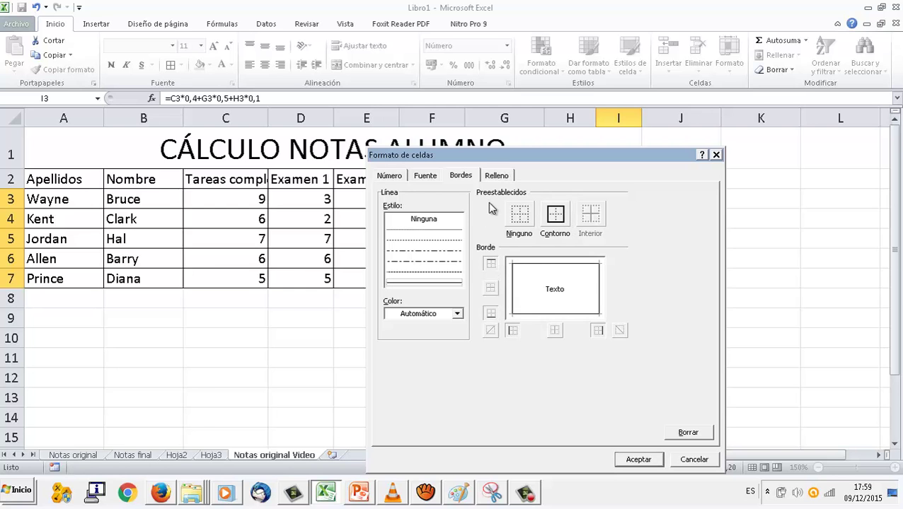
{"action": "left_click", "coordinate": [456, 314]}
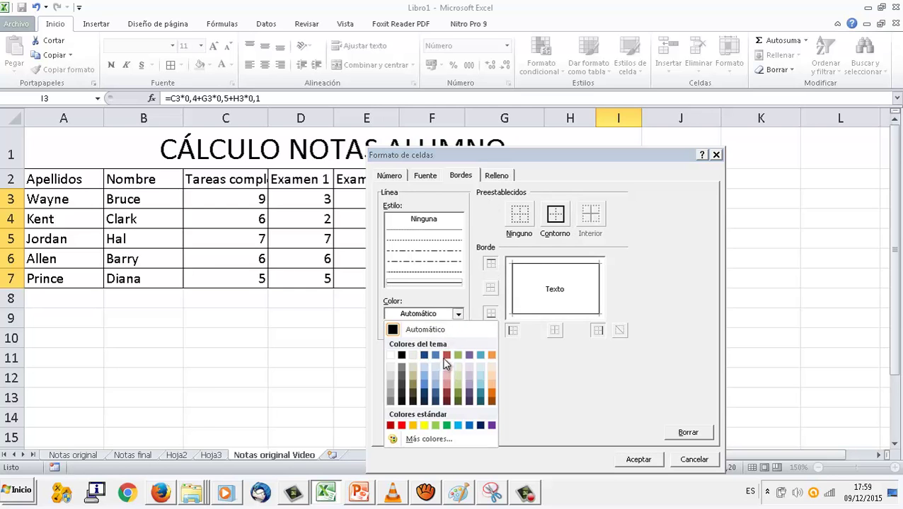
{"action": "left_click", "coordinate": [446, 389]}
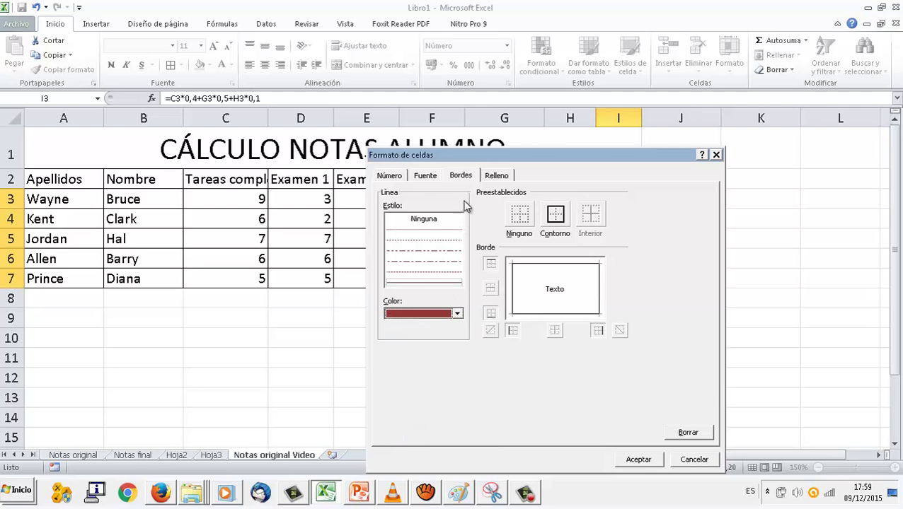
{"action": "left_click", "coordinate": [496, 177]}
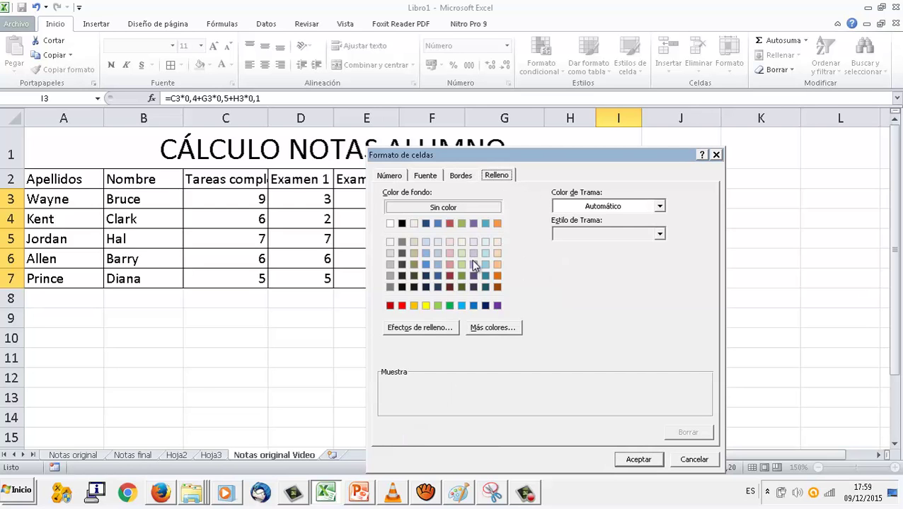
{"action": "left_click", "coordinate": [426, 306]}
{"action": "left_click", "coordinate": [620, 459]}
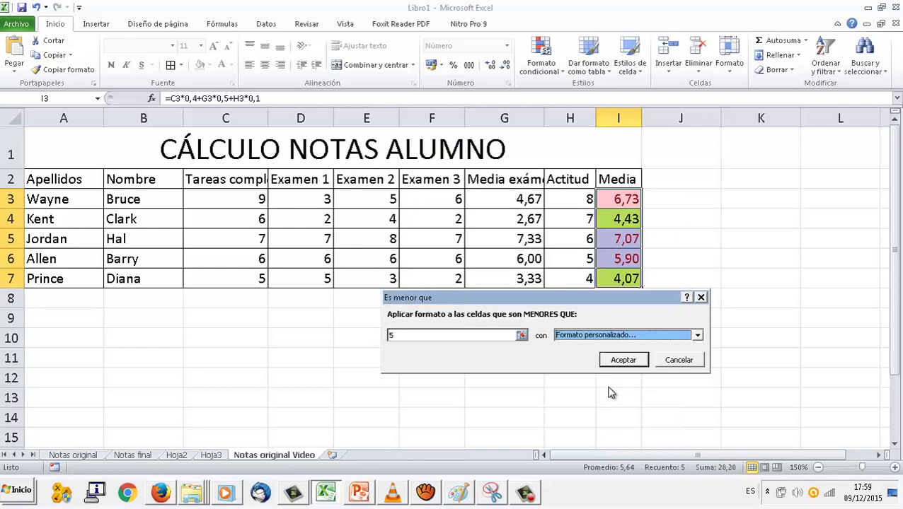
Step: Confirm the less-than-5 rule so 4,43 and 4,07 turn yellow, then switch programs
{"action": "left_click", "coordinate": [614, 361]}
{"action": "left_click", "coordinate": [614, 361]}
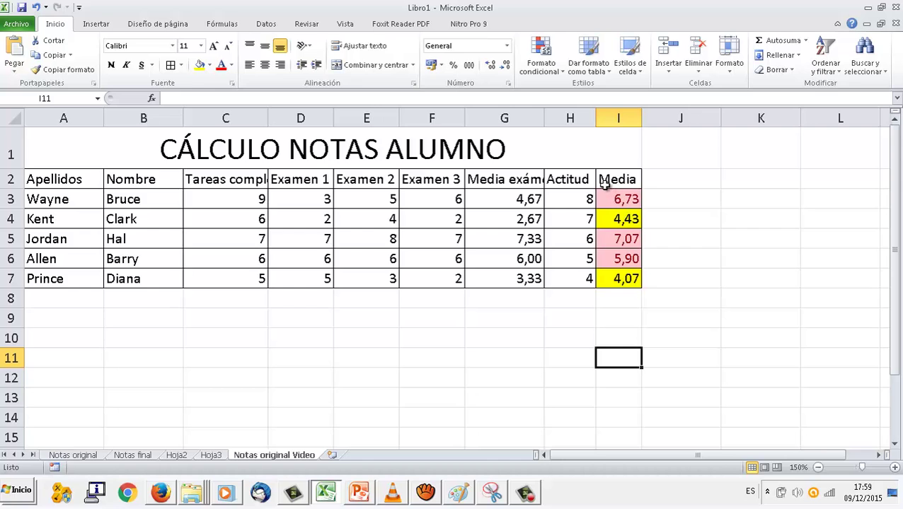
{"action": "left_click", "coordinate": [531, 495]}
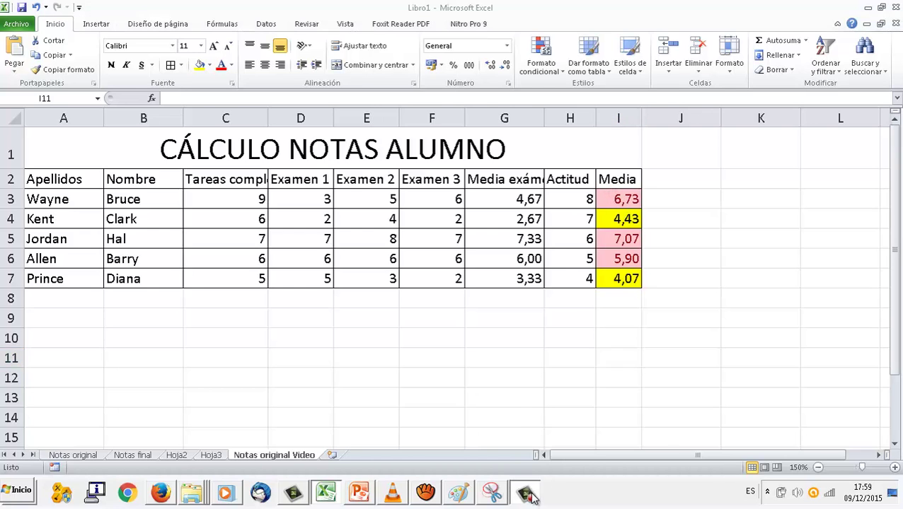